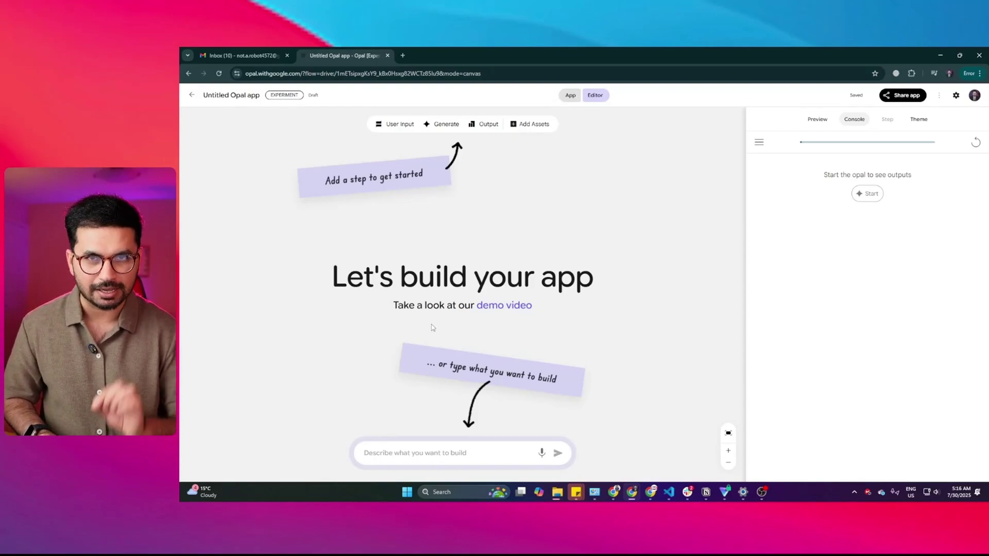
- Ask Opal to build an app from the prompt 'Create an AI thumbnail generator'
left_click(427, 437)
type("Cr")
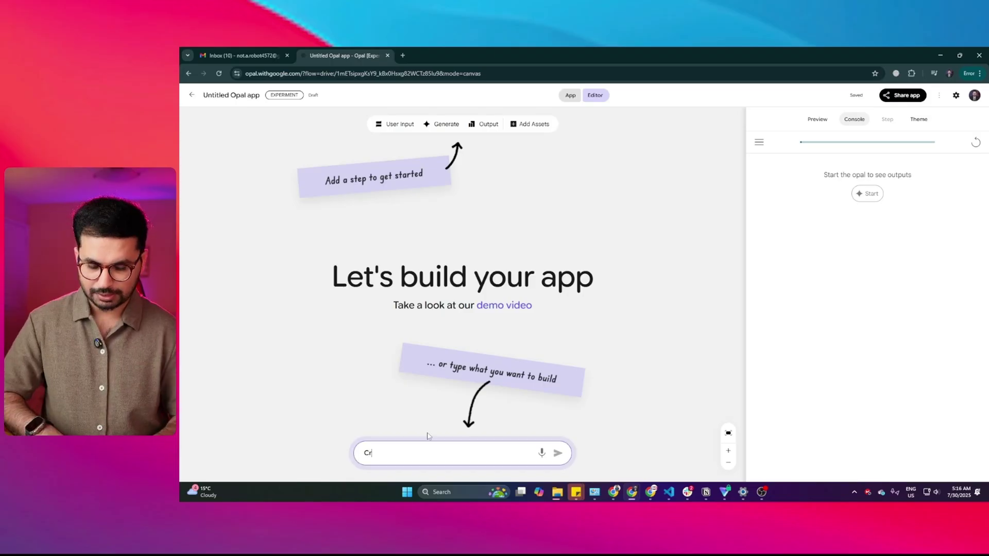
type("eate an AI thumbnail")
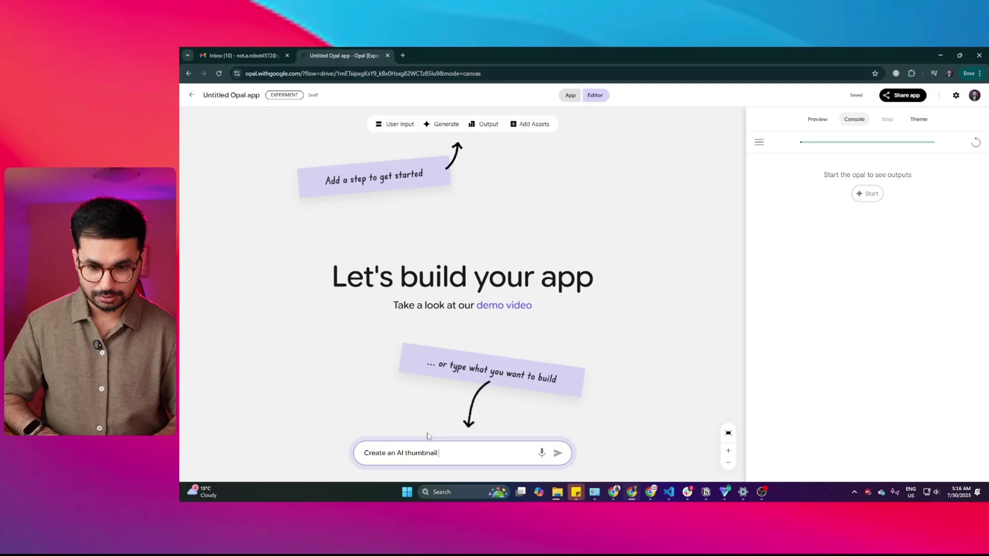
type(" genera")
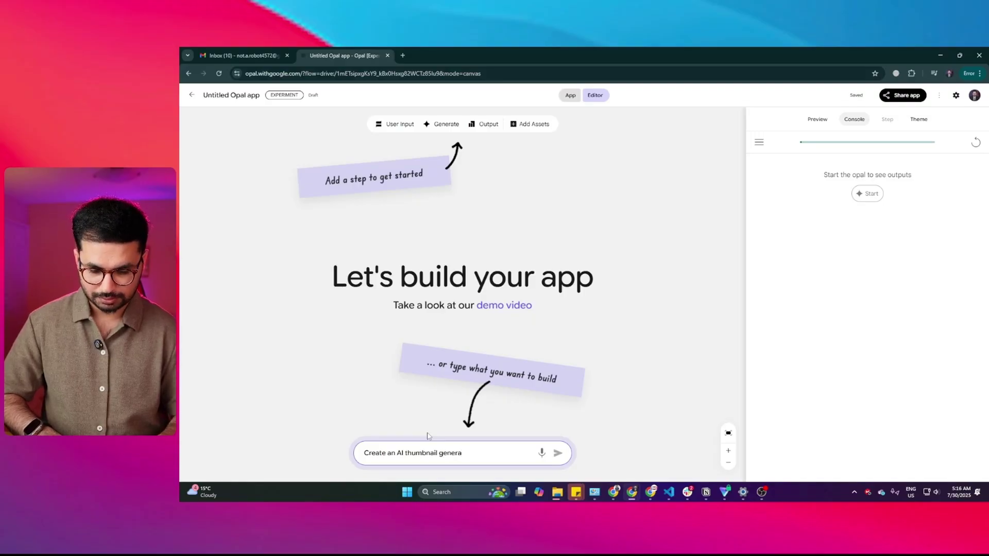
type("tor app")
key("Return")
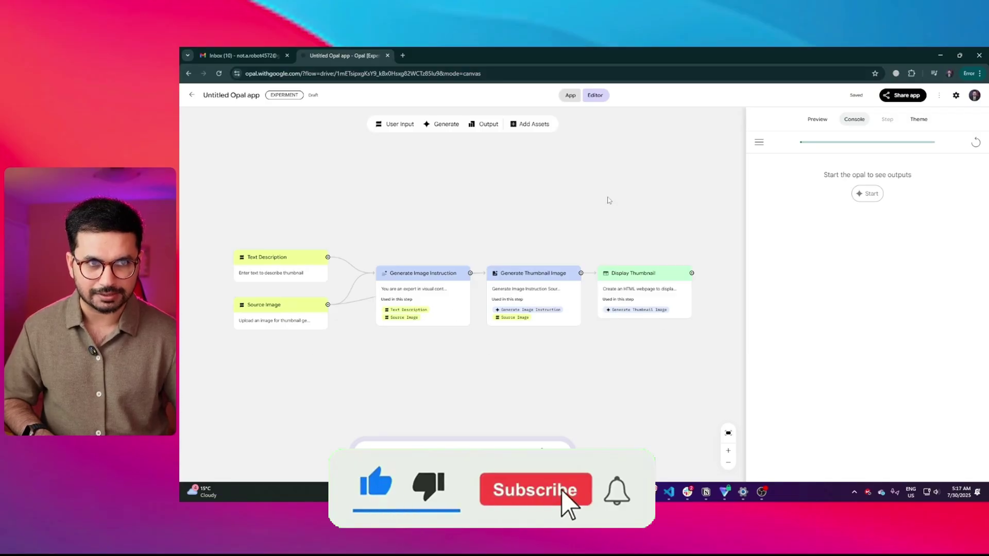
- Scroll around the canvas to inspect each node from Text Description and Source Image to Display Thumbnail
scroll(420, 374, "up", 2)
scroll(430, 372, "left", 3)
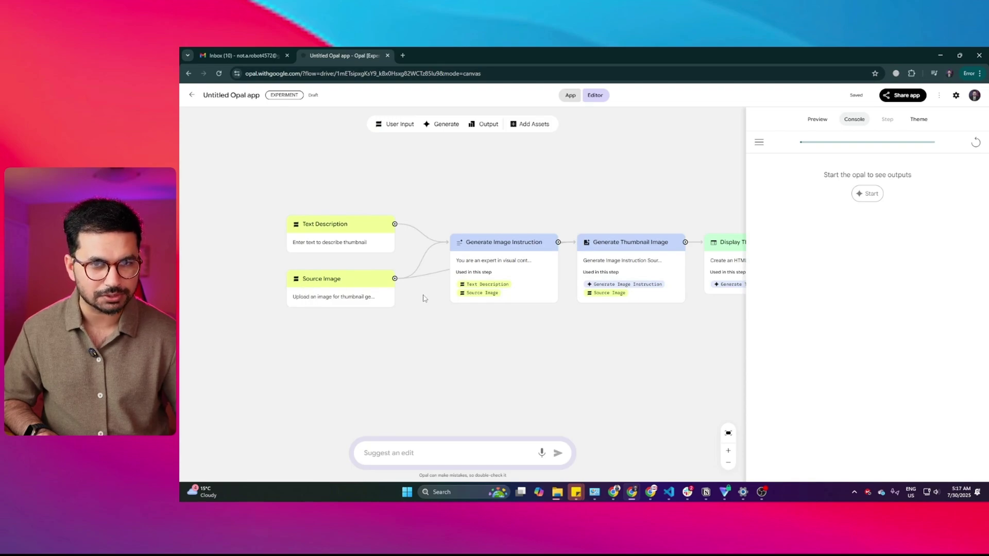
scroll(424, 298, "right", 3)
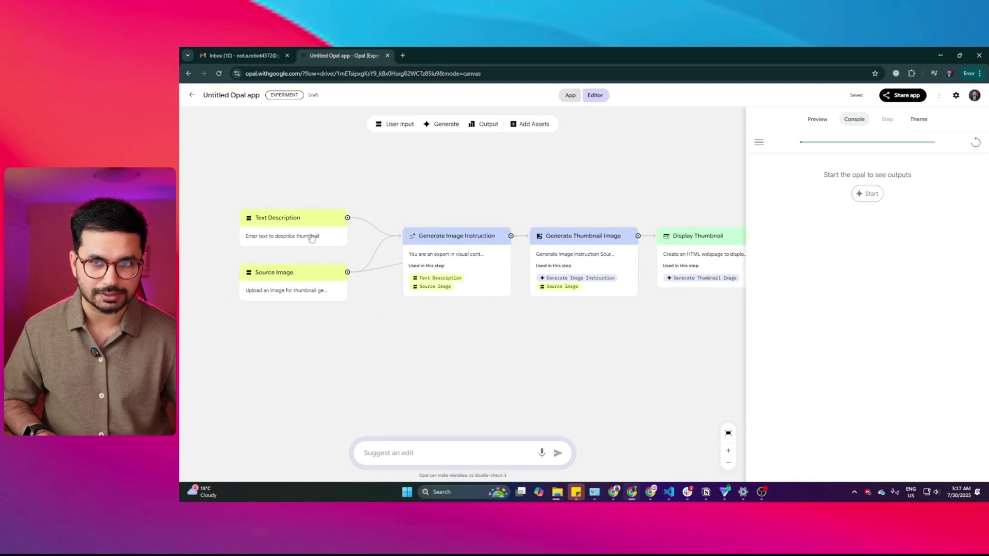
scroll(419, 311, "right", 3)
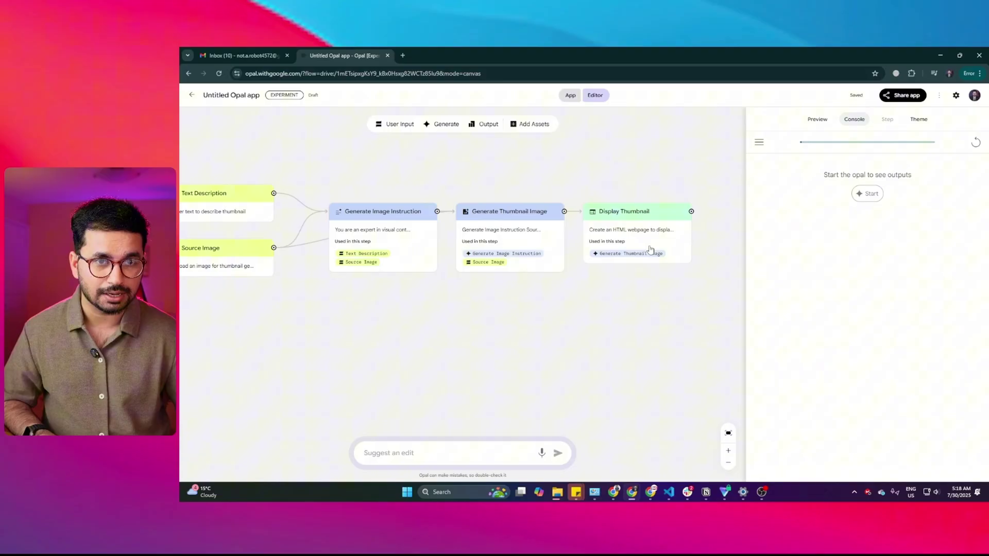
scroll(563, 328, "left", 3)
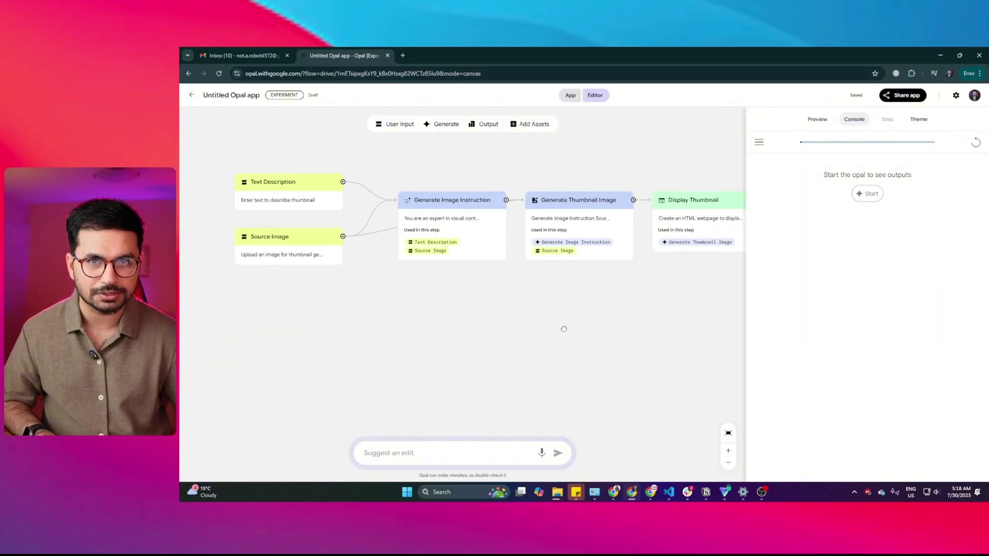
scroll(567, 206, "right", 1)
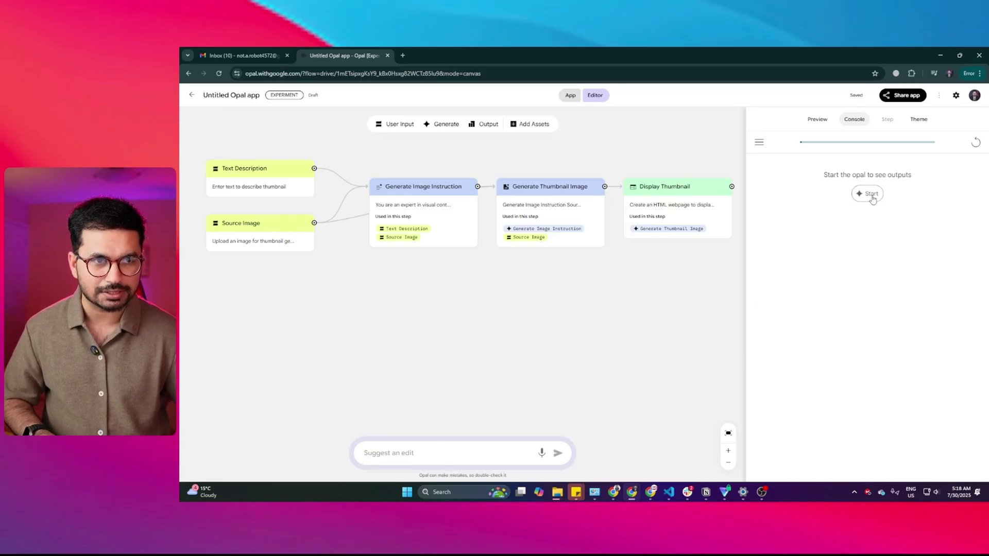
- Run the app with a YouTuber-style thumbnail brief reading 'A Day in london' at 1920X1080
left_click(871, 196)
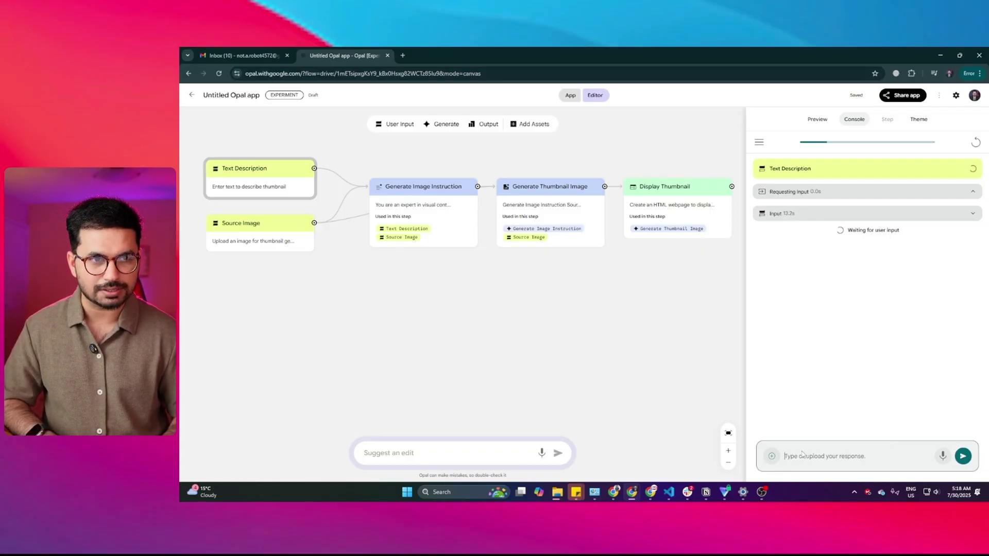
type("Create a Mr beast Style thumnail there should be text \"A Day in london\"")
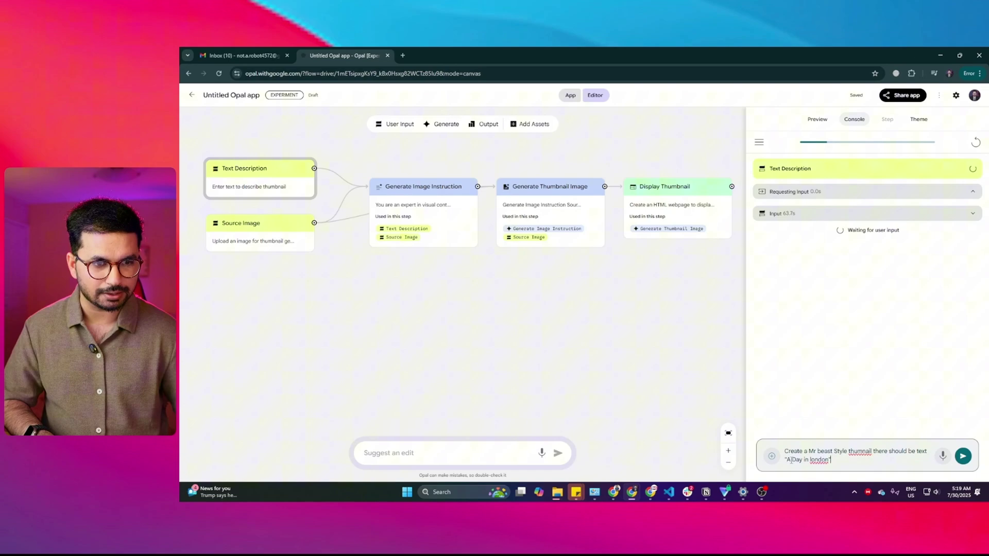
left_click_drag(787, 461, 832, 460)
type("1920X1080")
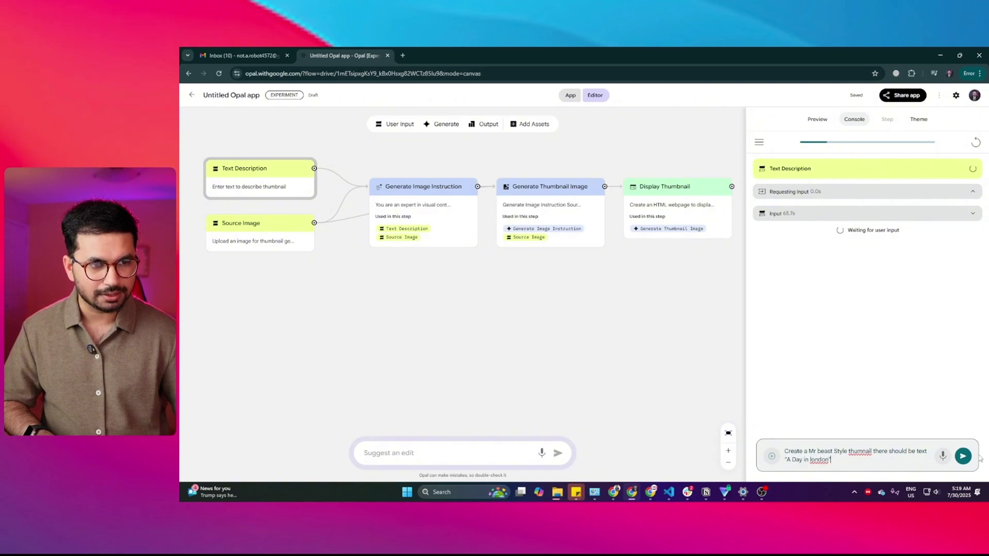
left_click(963, 456)
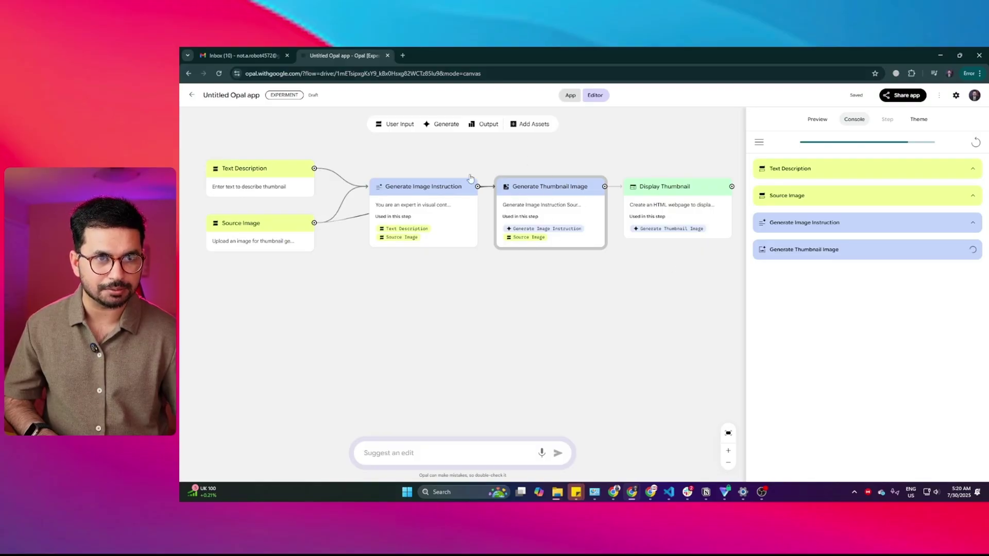
- Open the finished 'A Day in London' thumbnail full-size in a new browser tab
scroll(874, 305, "down", 1)
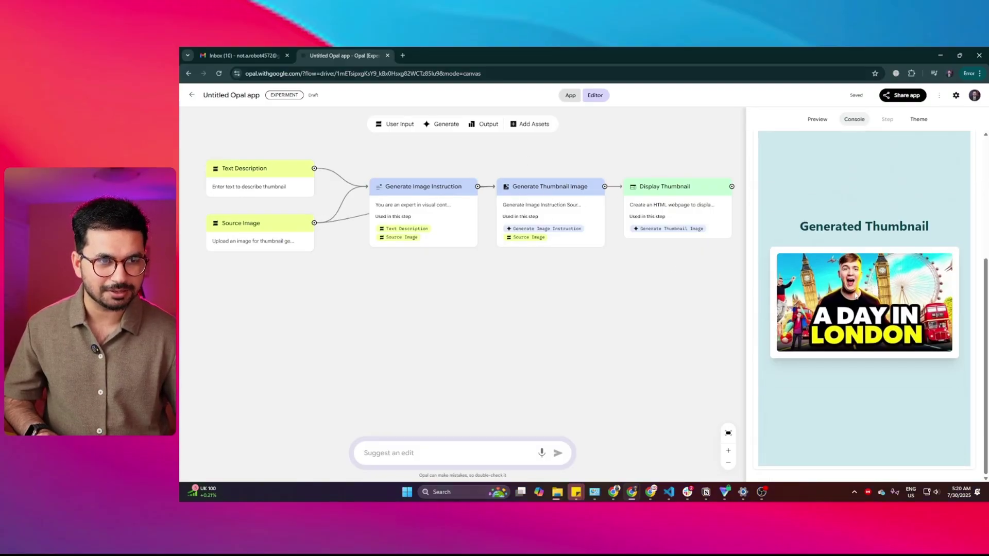
right_click(851, 287)
left_click(886, 293)
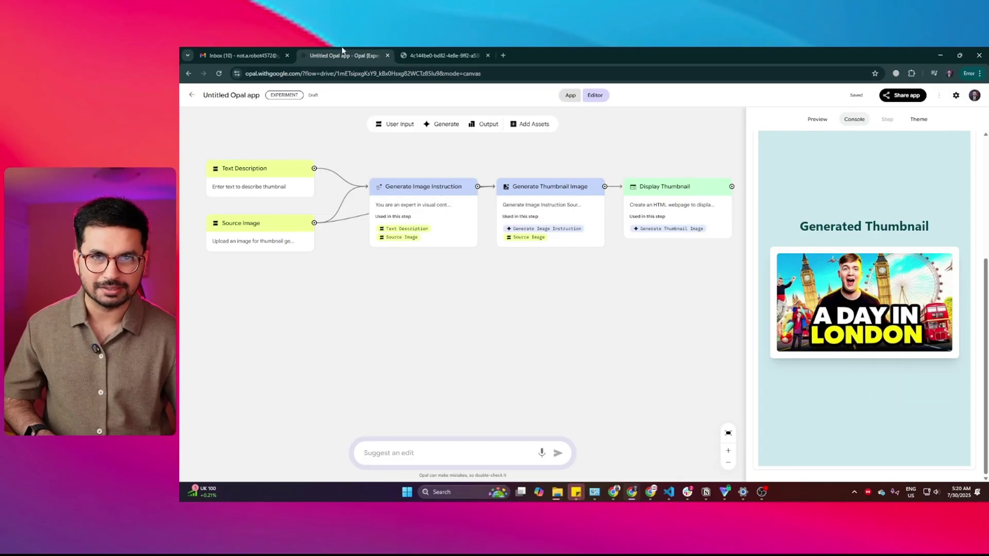
left_click(443, 55)
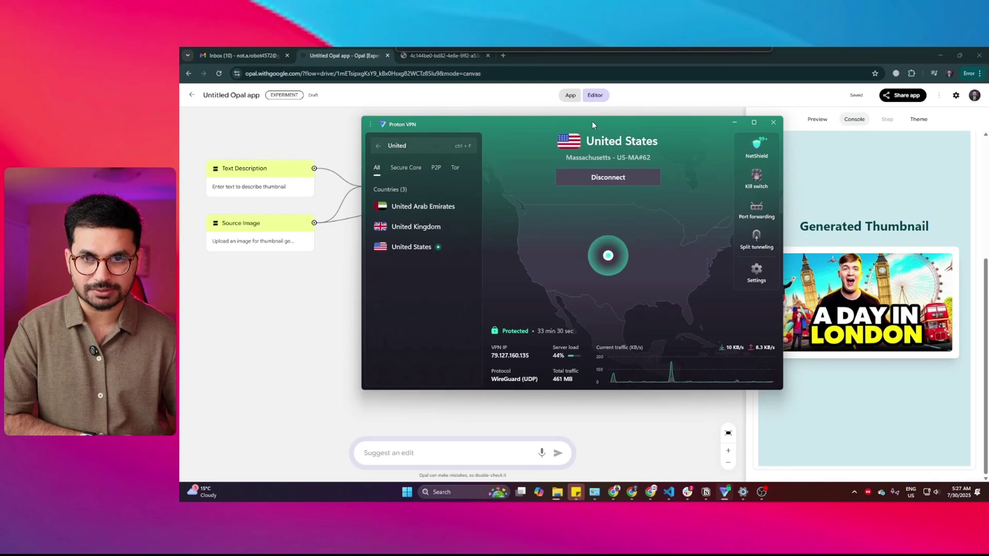
- Return to the Opal editor showing the workflow and the 'A DAY IN LONDON' thumbnail
left_click(255, 282)
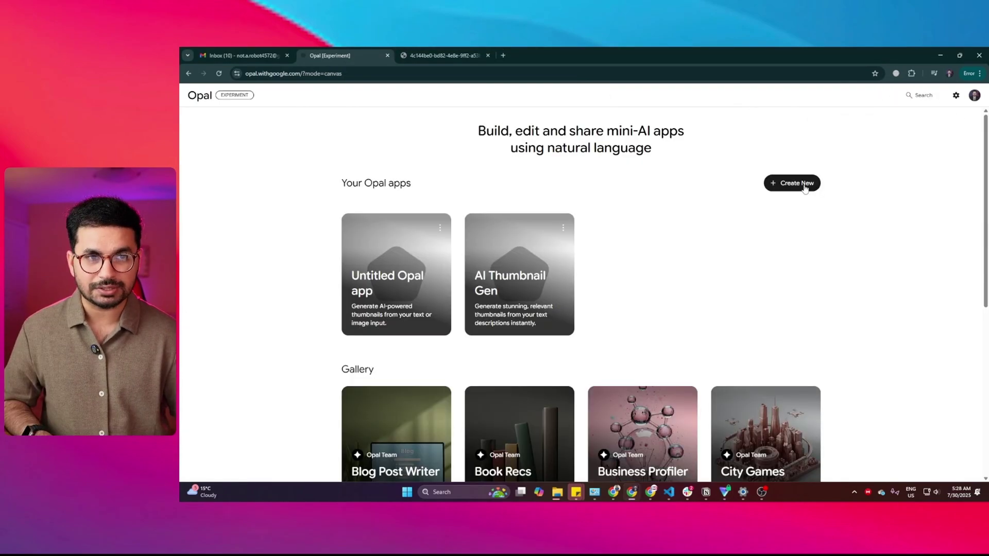
- Start a new app and submit the pasted YouTube trending-topic finder description
left_click(805, 188)
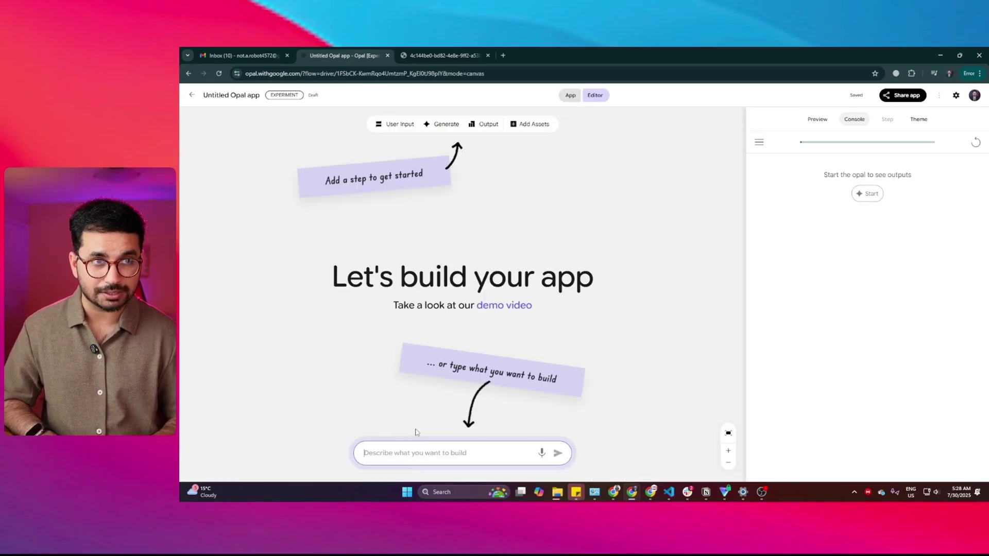
type("I have a youtube channel, i want to develop an app that can search topics for my youtube channel on daily basis, the topics should be relevant to my youtube channel and should be trendy.")
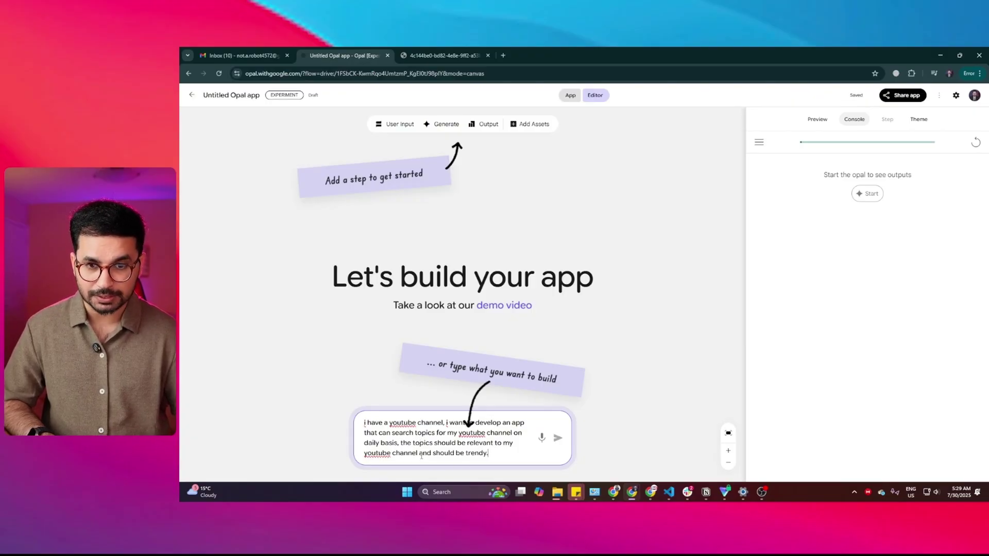
left_click(558, 440)
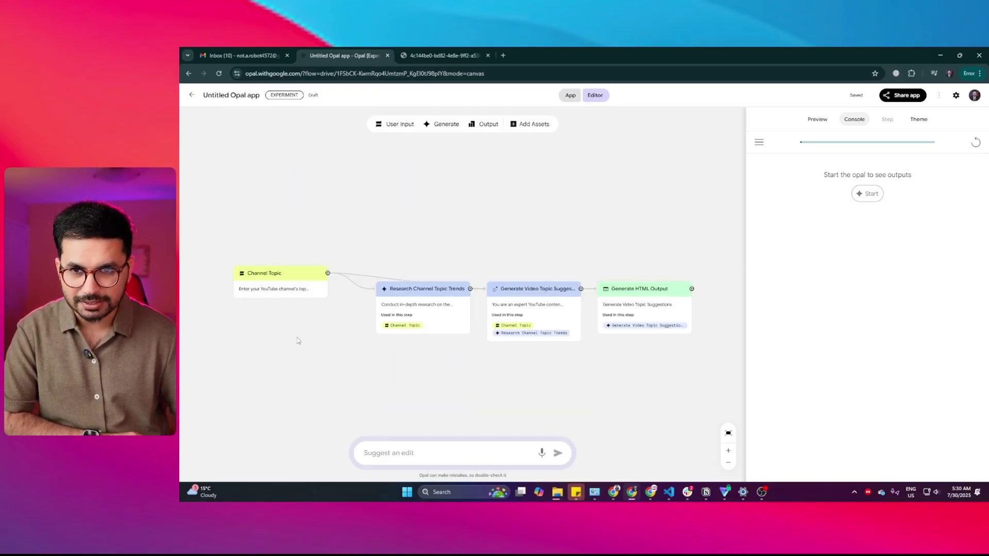
scroll(287, 329, "up", 5)
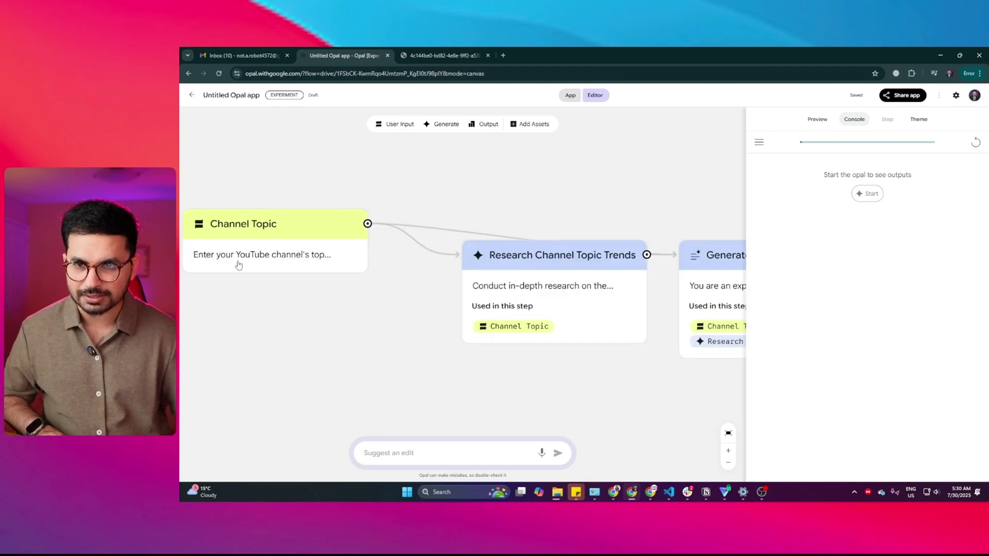
scroll(412, 294, "right", 5)
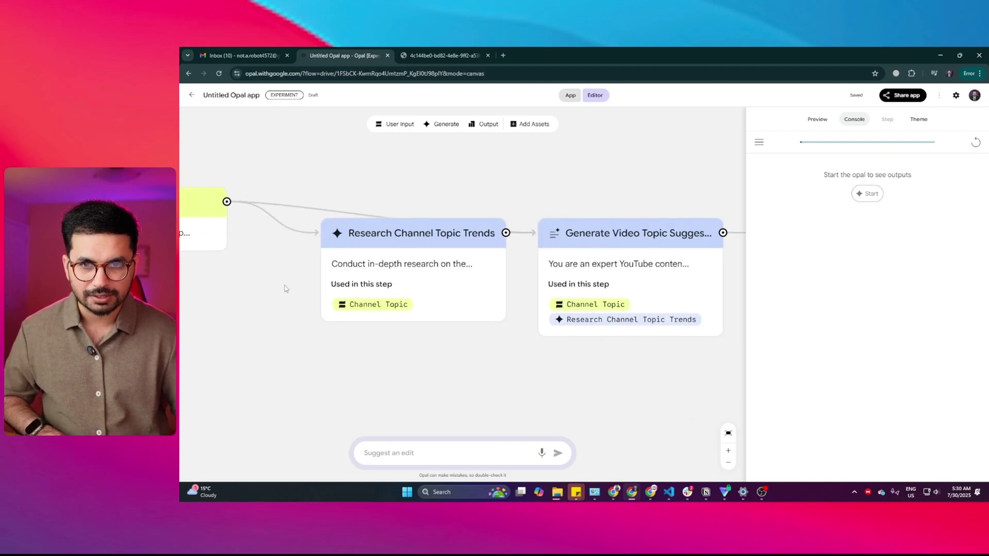
scroll(482, 280, "right", 5)
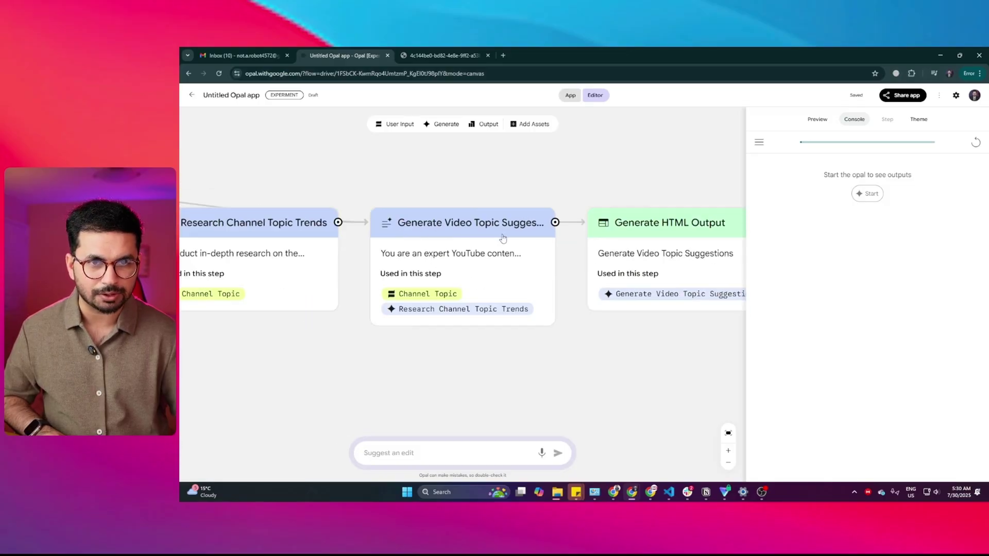
left_click_drag(610, 327, 414, 349)
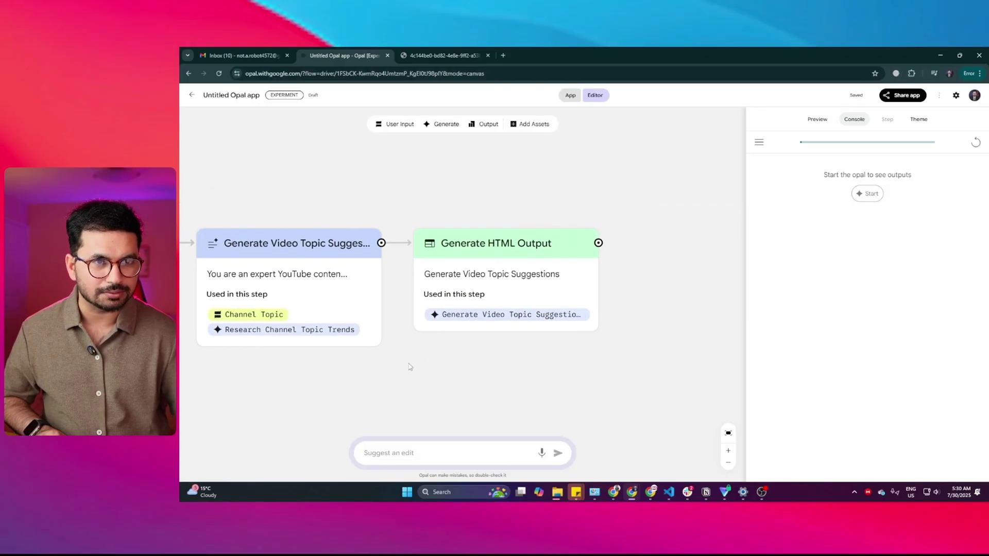
left_click_drag(352, 371, 619, 369)
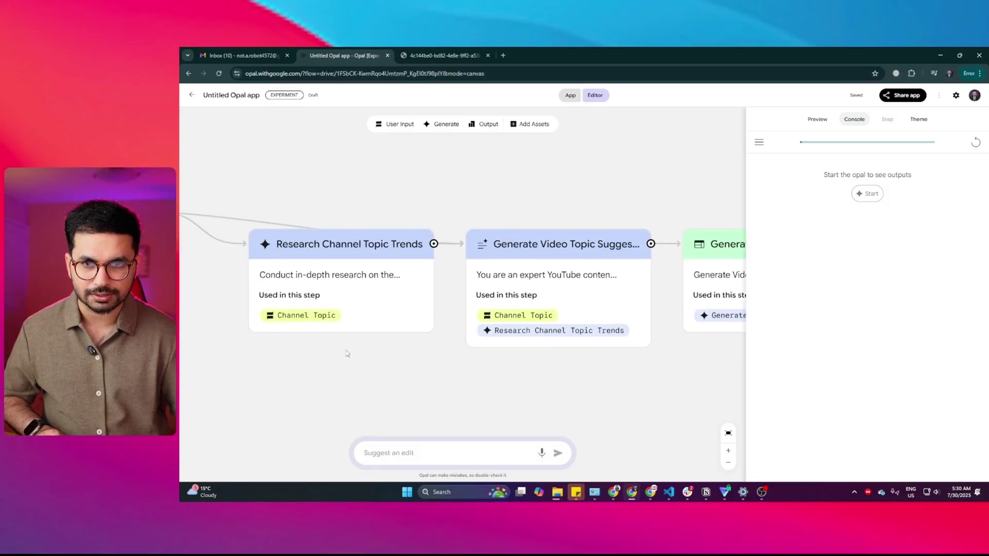
left_click_drag(346, 353, 570, 367)
scroll(569, 367, "right", 5)
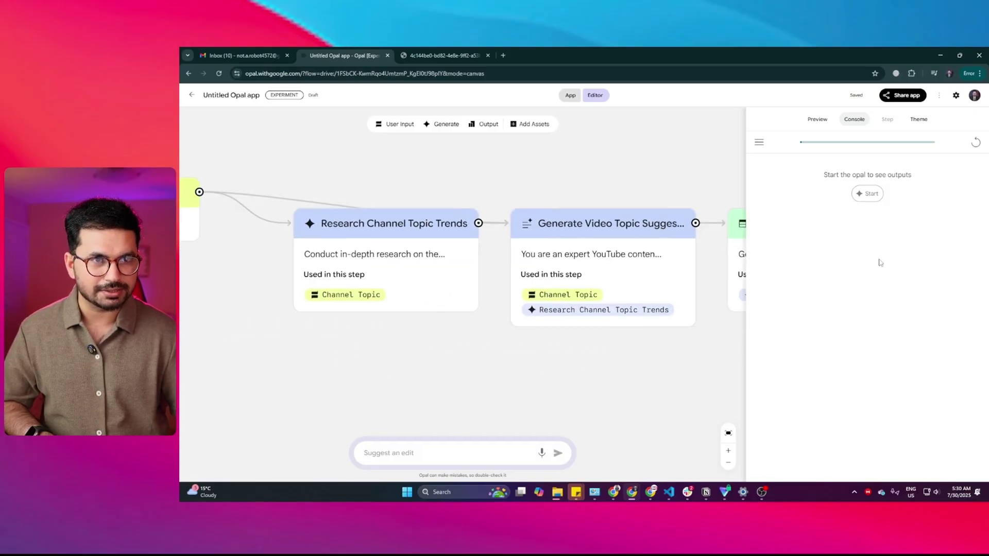
- Test-run the topic researcher with 'Ai and Crypto' as the channel topic, following the workflow progress
left_click(873, 197)
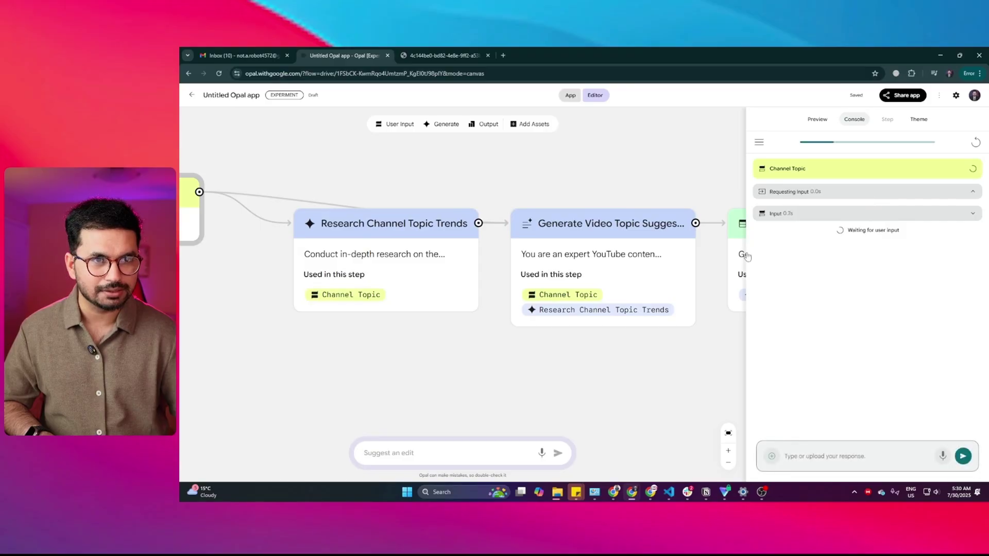
left_click(812, 456)
type("Ai and")
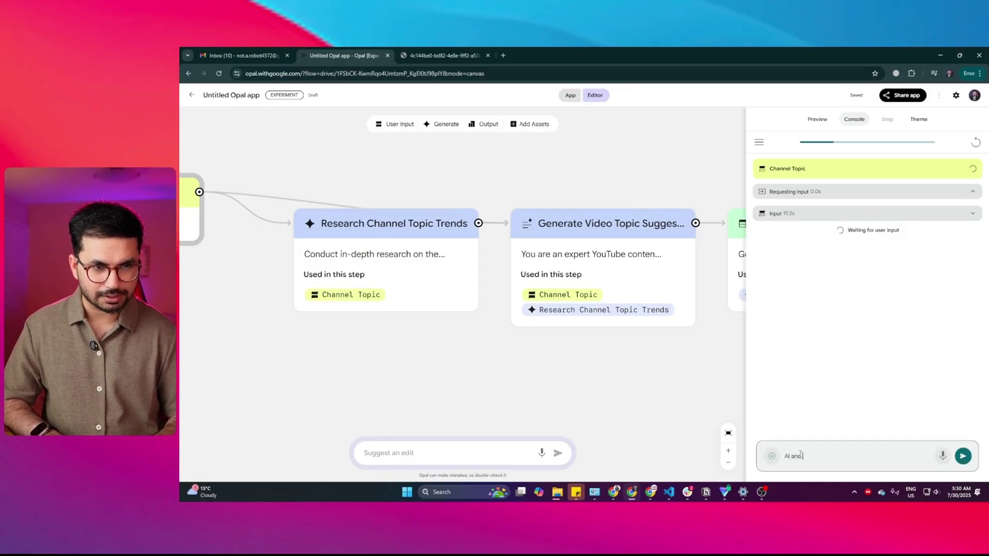
type("Crypto")
key("Return")
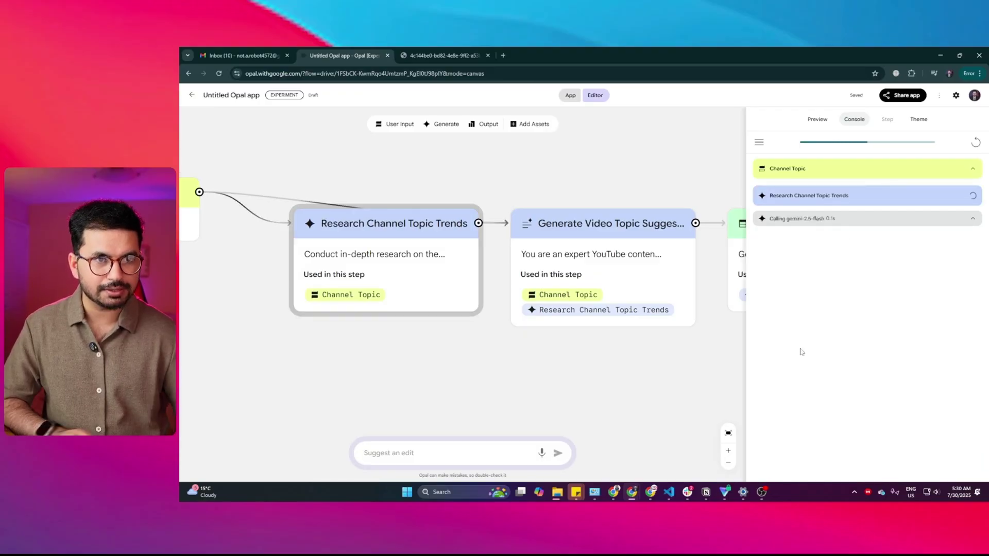
mouse_move(545, 371)
left_mouse_down()
mouse_move(713, 364)
mouse_move(476, 352)
mouse_move(585, 346)
mouse_move(545, 363)
left_mouse_up()
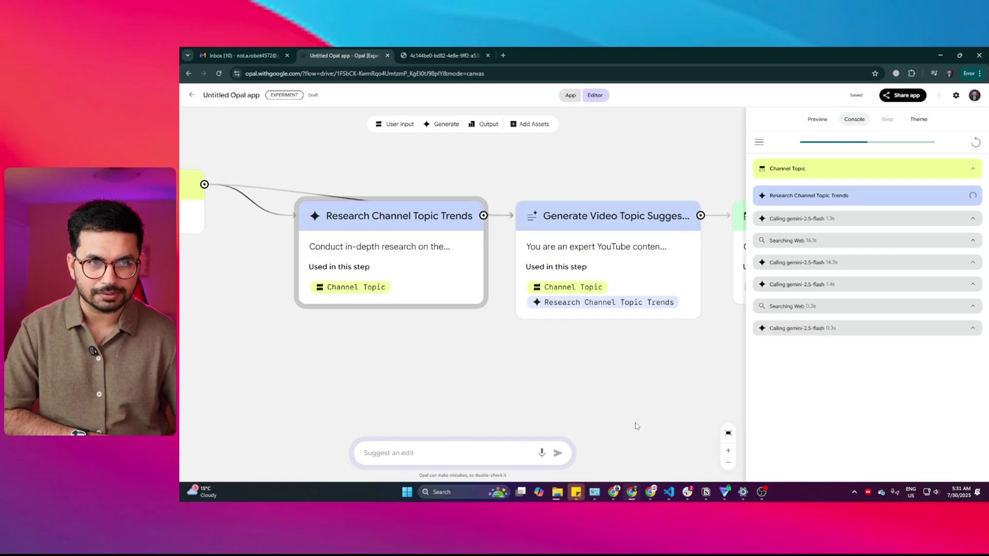
left_click_drag(651, 380, 437, 389)
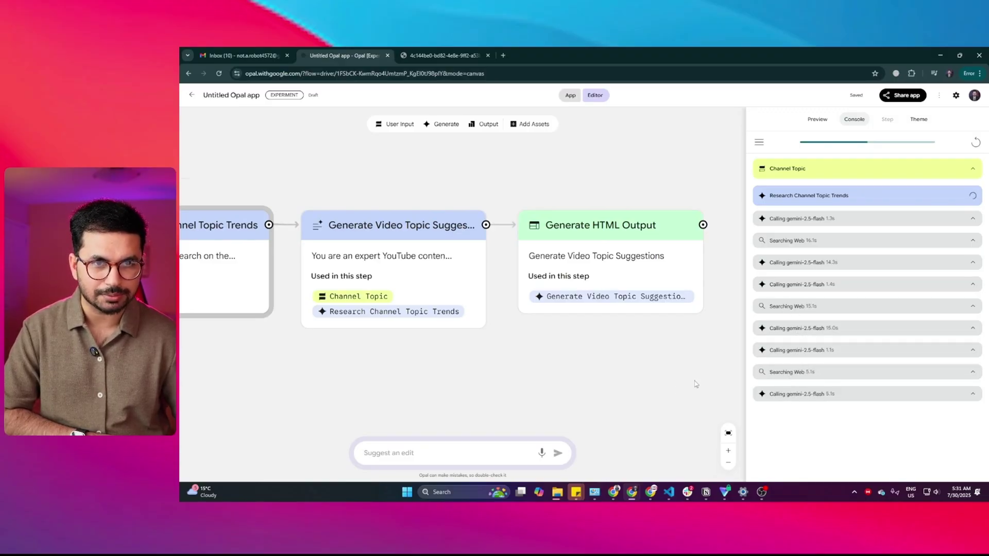
scroll(524, 380, "left", 5)
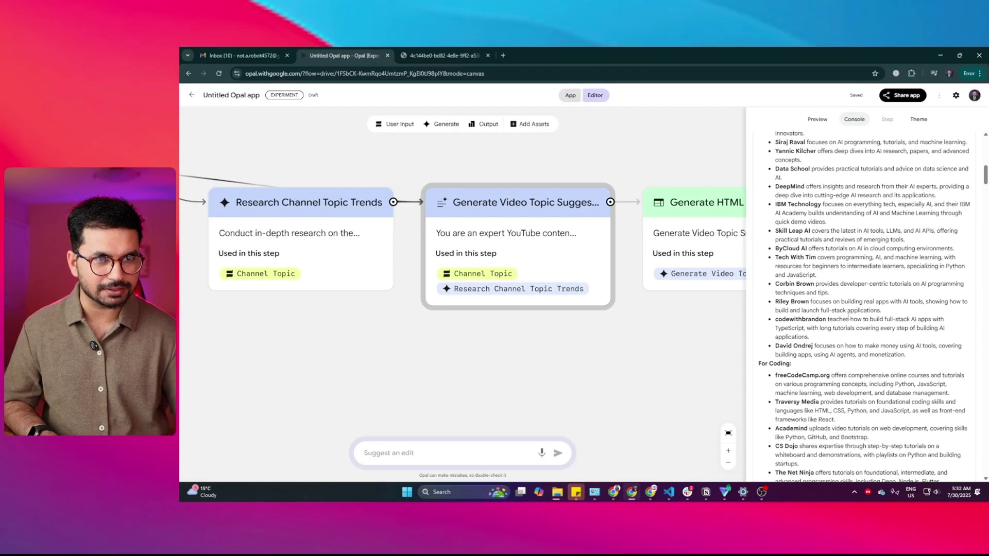
- Scroll through the Console's research notes and the 'AI & Coding: Trending Video Topics' output page
scroll(831, 288, "down", 15)
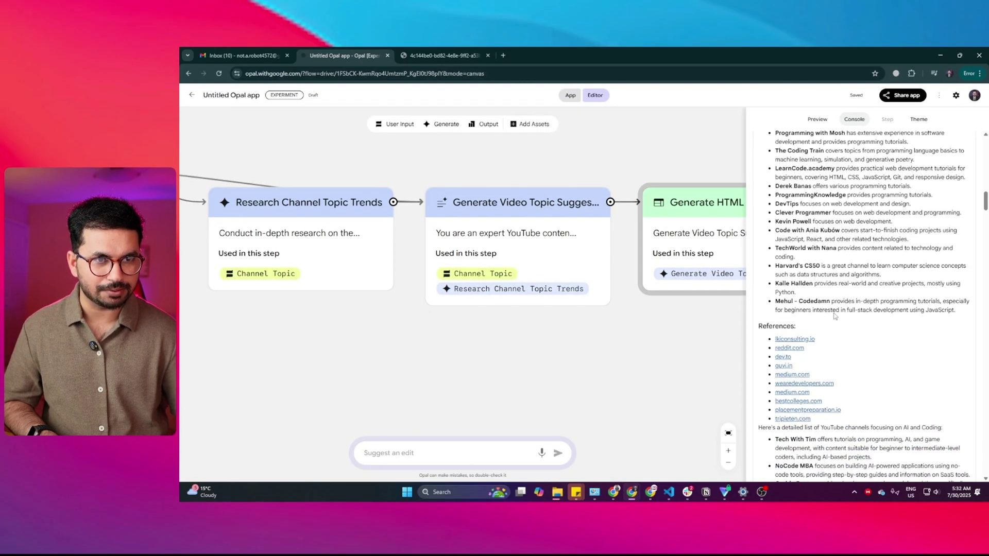
scroll(833, 317, "down", 10)
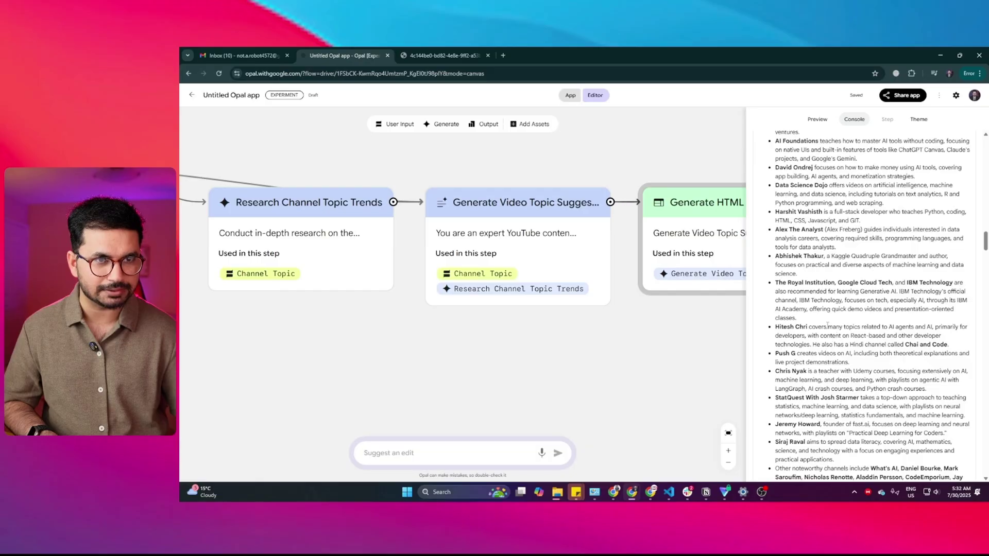
scroll(827, 309, "down", 20)
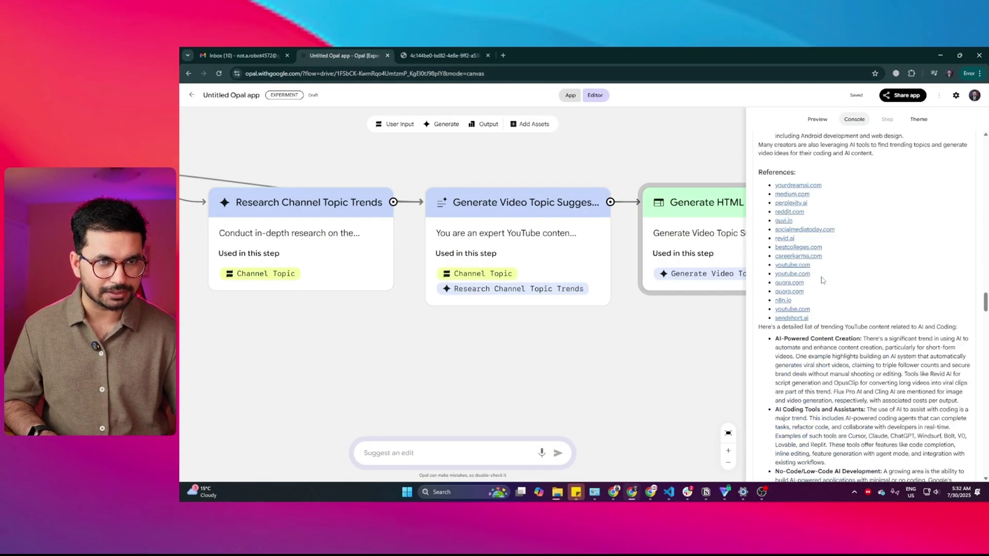
scroll(827, 279, "down", 20)
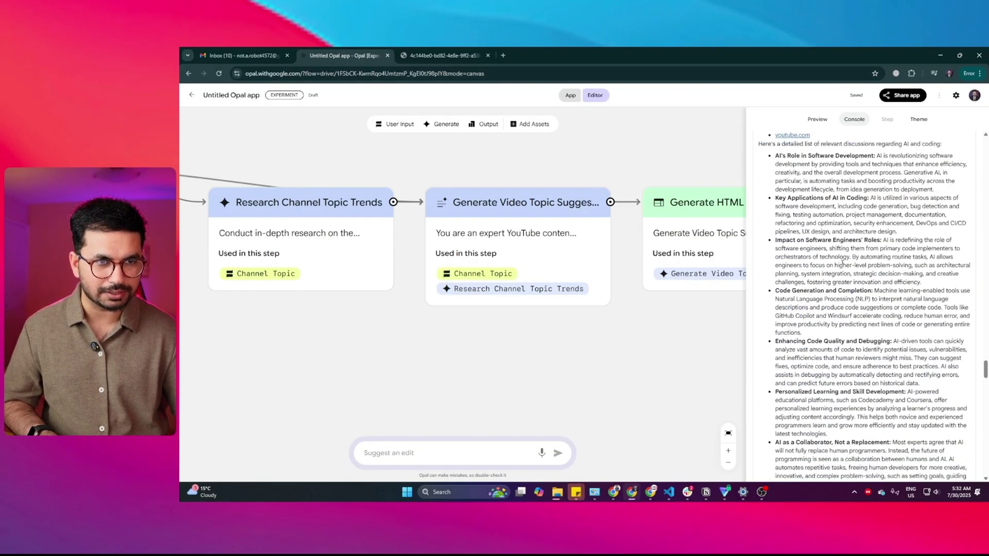
scroll(843, 263, "down", 20)
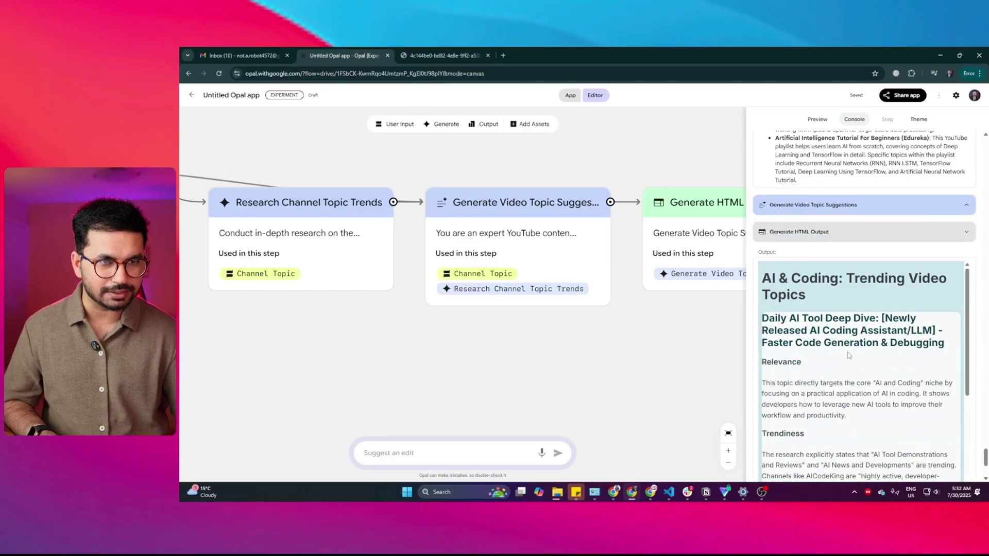
scroll(823, 273, "down", 5)
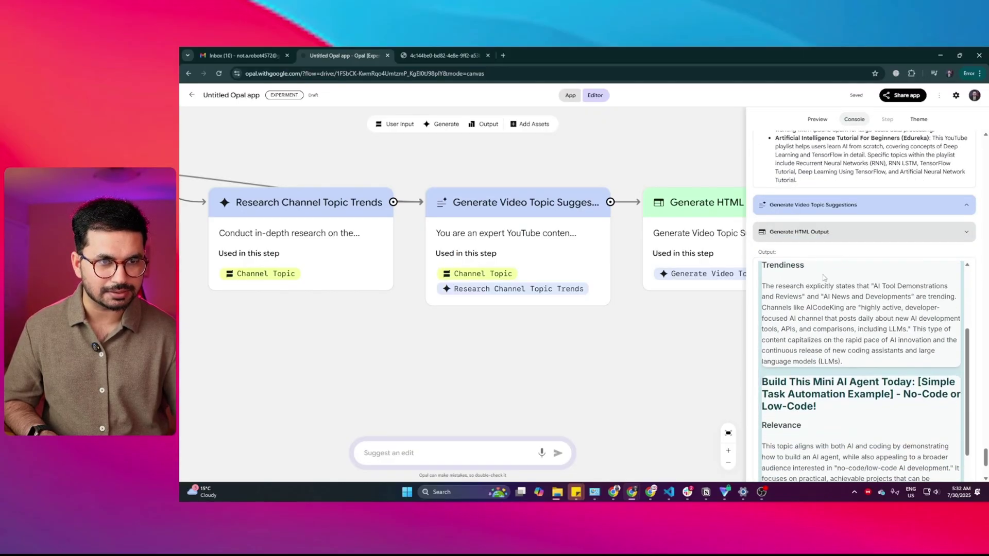
scroll(788, 327, "up", 6)
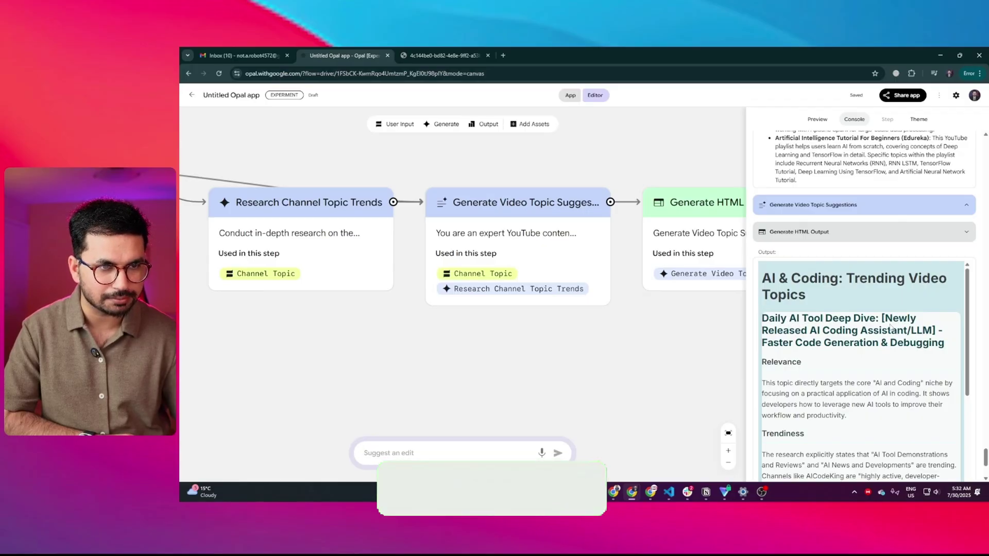
scroll(902, 329, "down", 3)
scroll(894, 348, "down", 1)
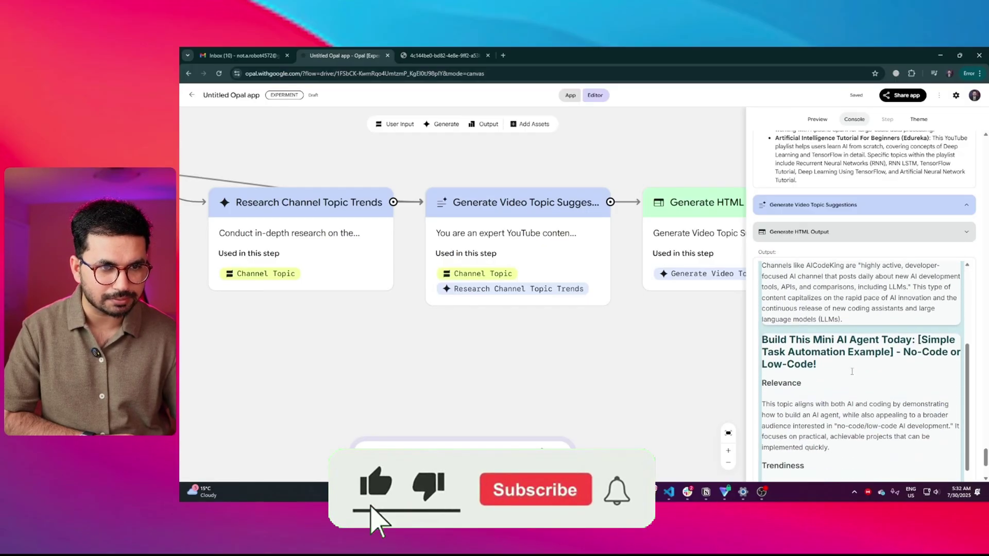
left_click_drag(894, 339, 873, 360)
scroll(875, 351, "down", 4)
scroll(873, 356, "down", 5)
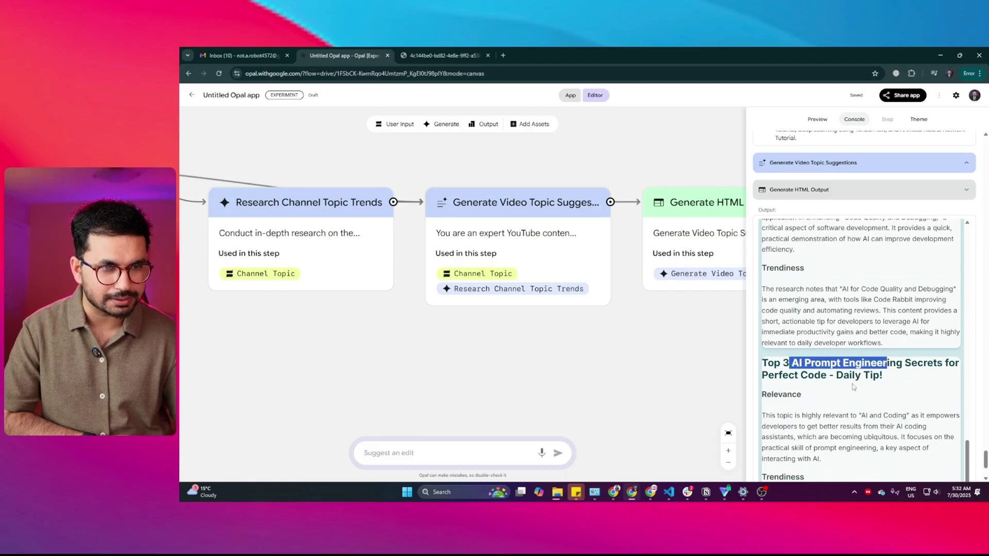
scroll(861, 381, "down", 2)
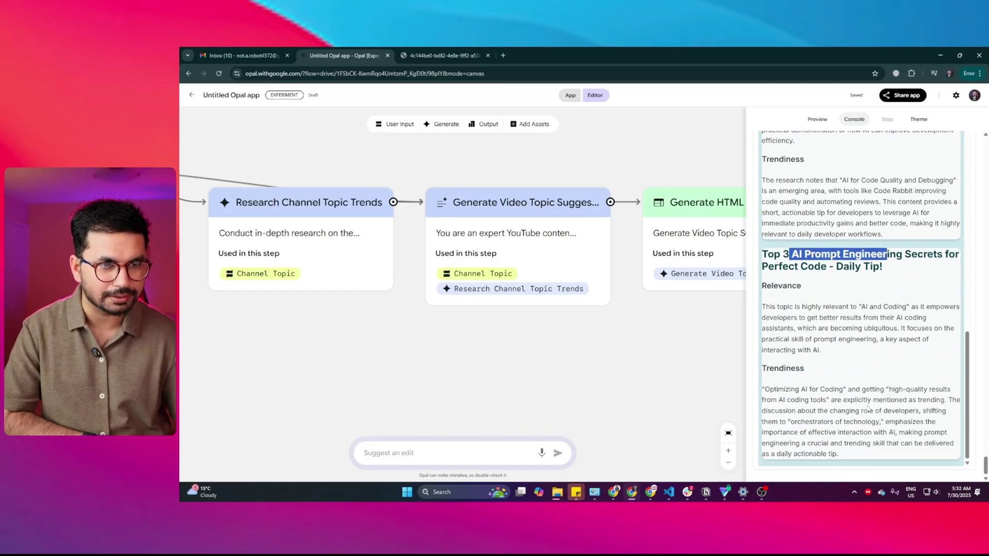
scroll(868, 408, "up", 10)
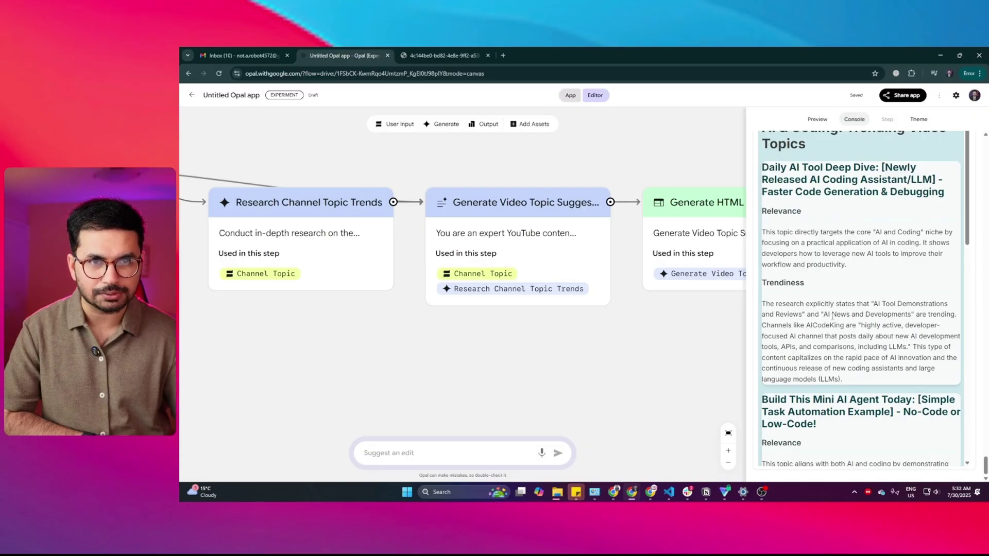
scroll(833, 316, "up", 15)
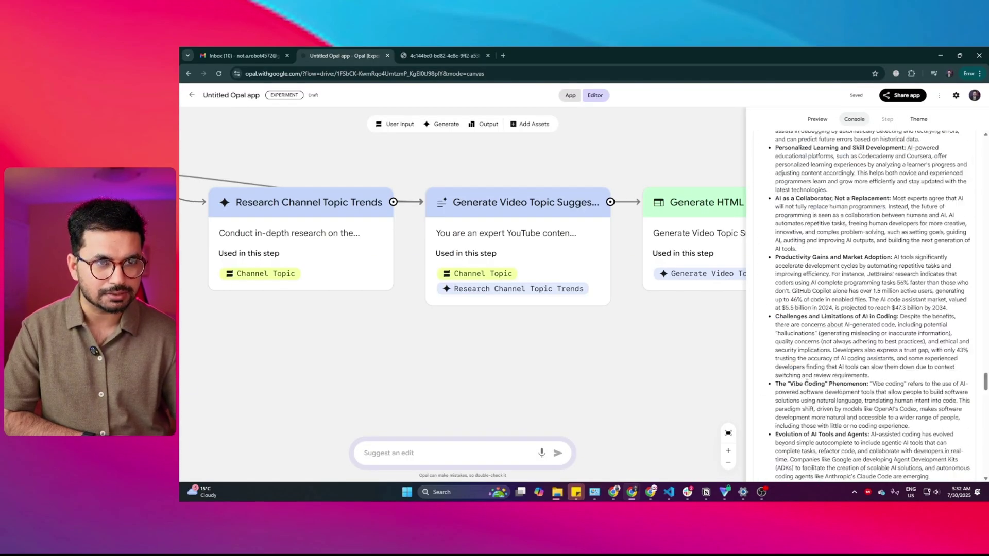
scroll(807, 382, "up", 10)
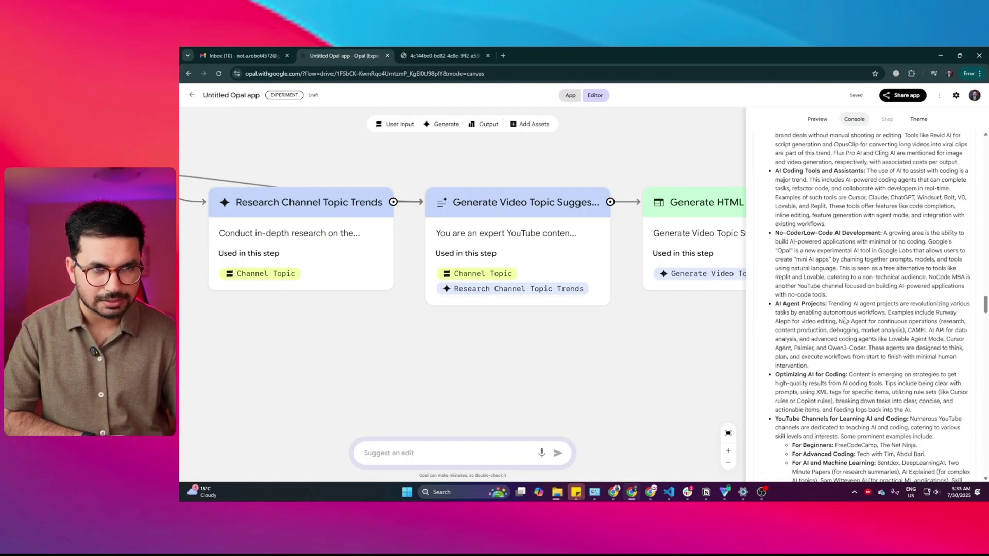
scroll(845, 321, "up", 10)
scroll(845, 309, "up", 15)
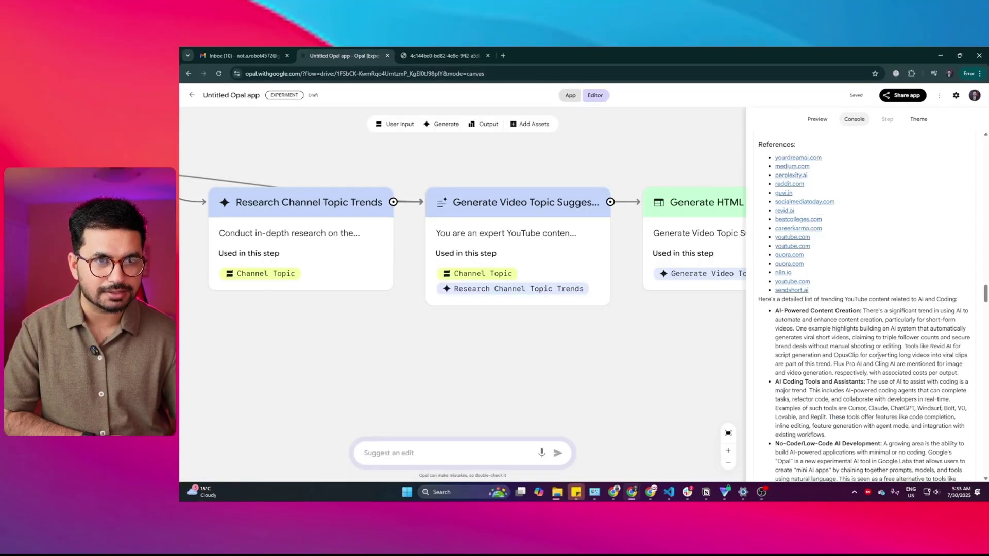
scroll(858, 332, "down", 20)
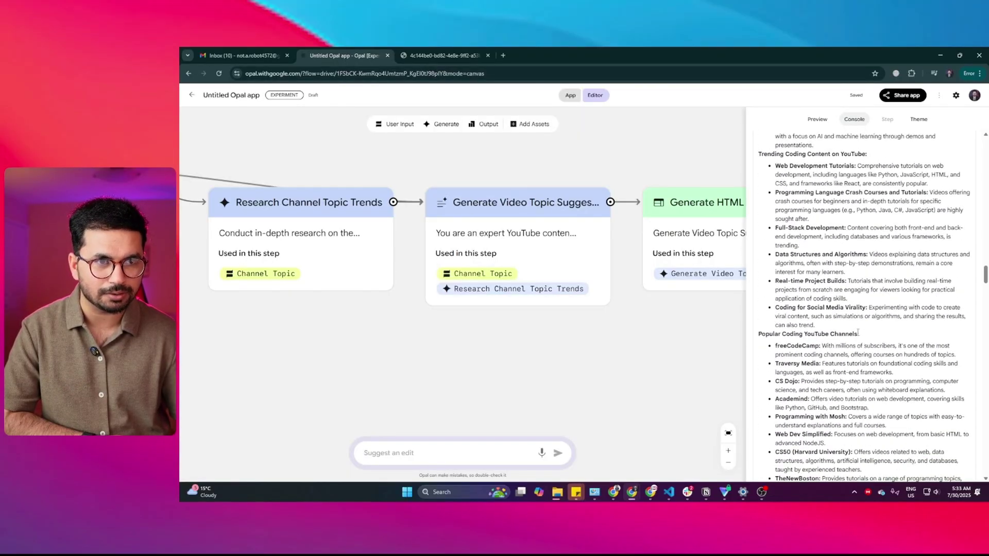